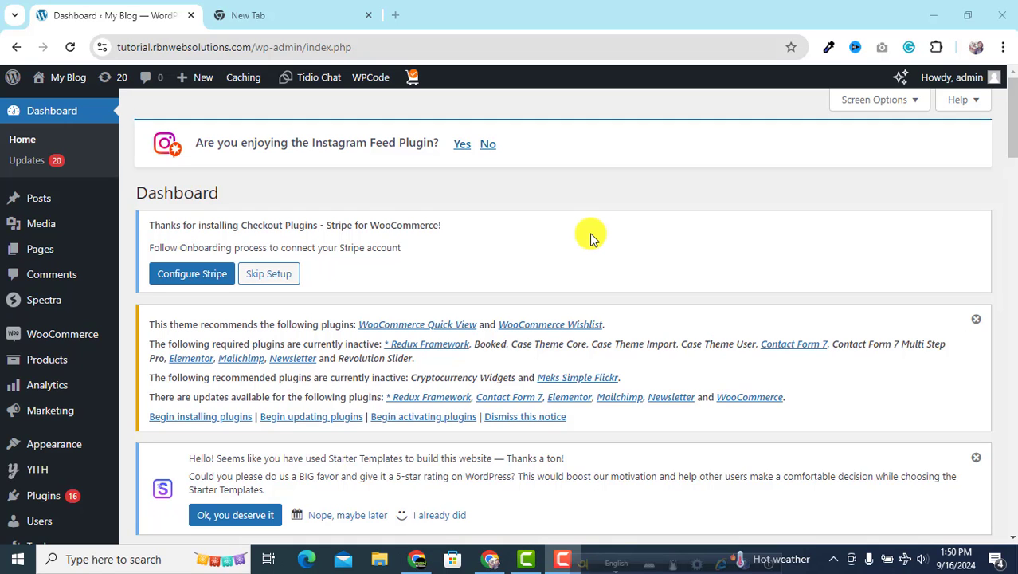
Go to Plugins > Add New Plugin in the WordPress admin.
scroll(526, 127, "down", 3)
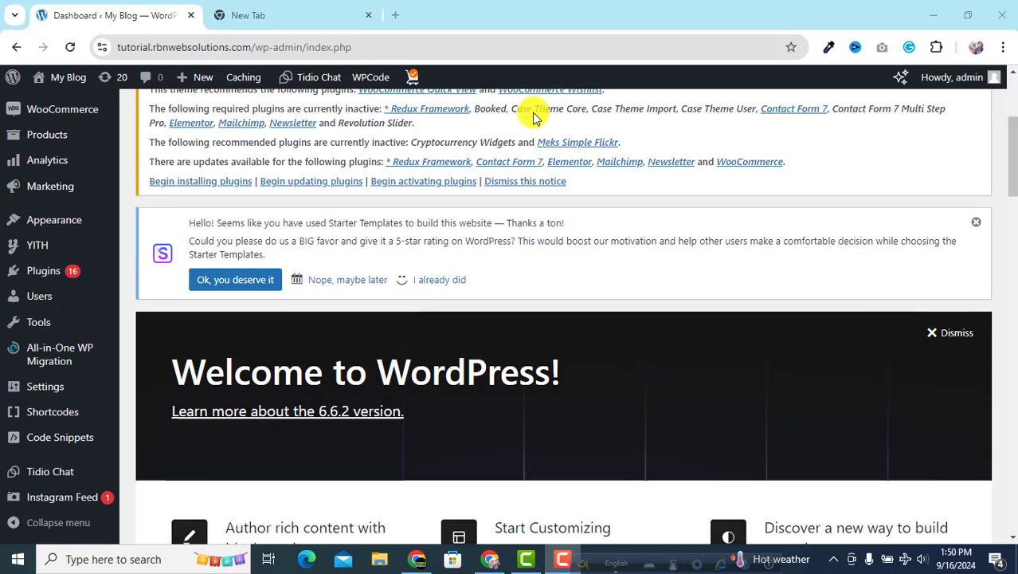
scroll(563, 271, "down", 15)
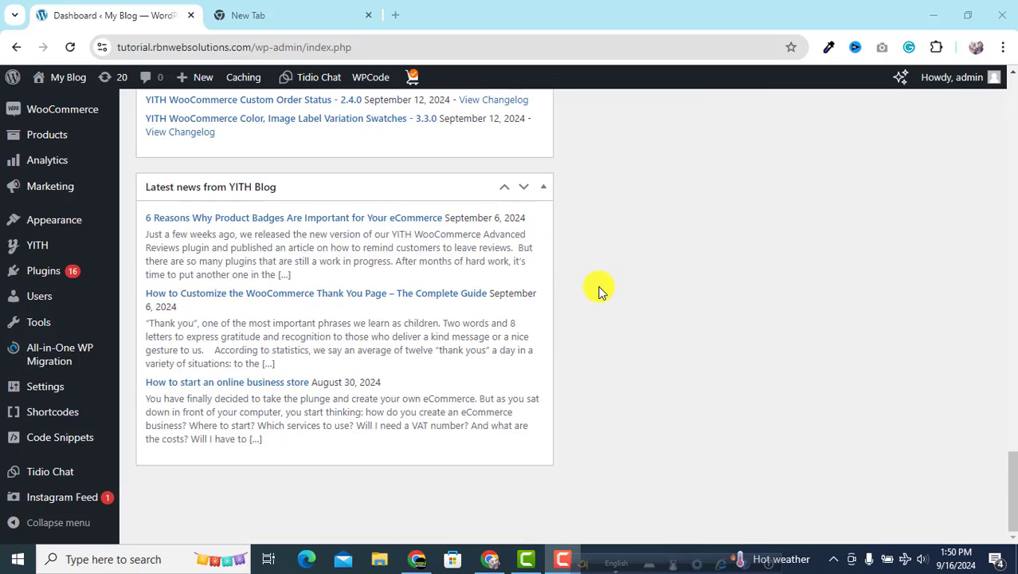
scroll(599, 291, "up", 15)
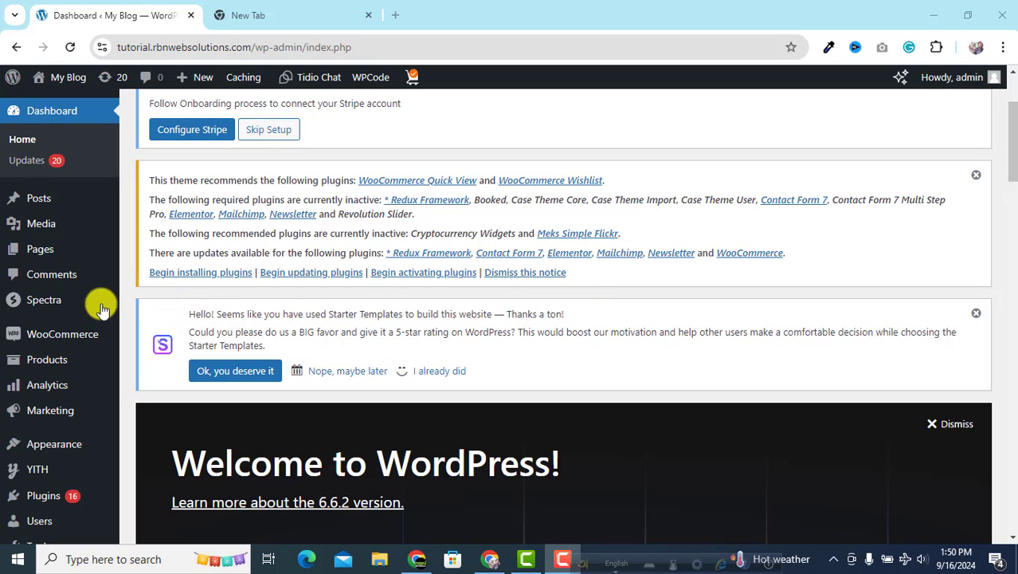
scroll(19, 444, "down", 1)
mouse_move(74, 422)
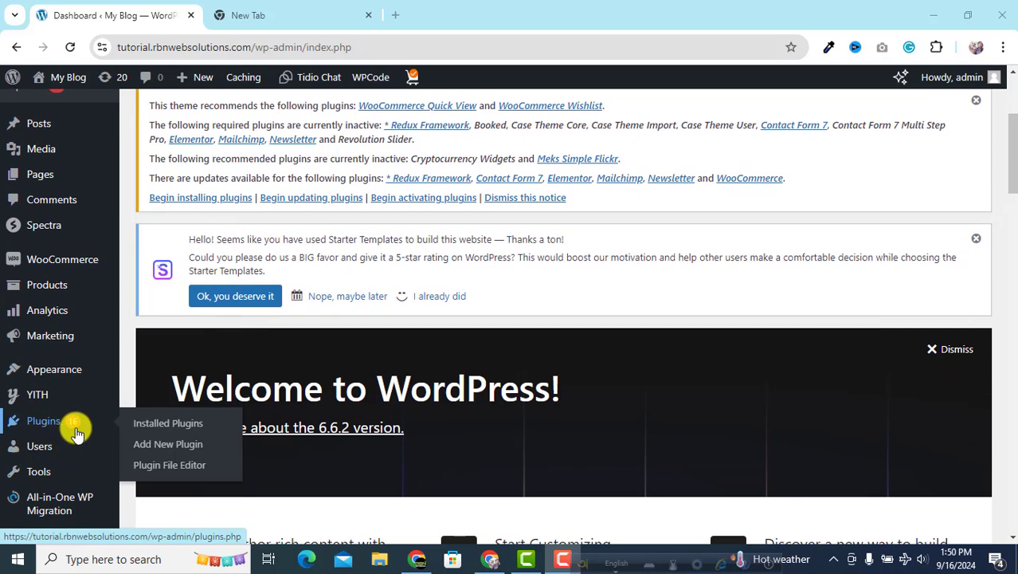
left_click(174, 451)
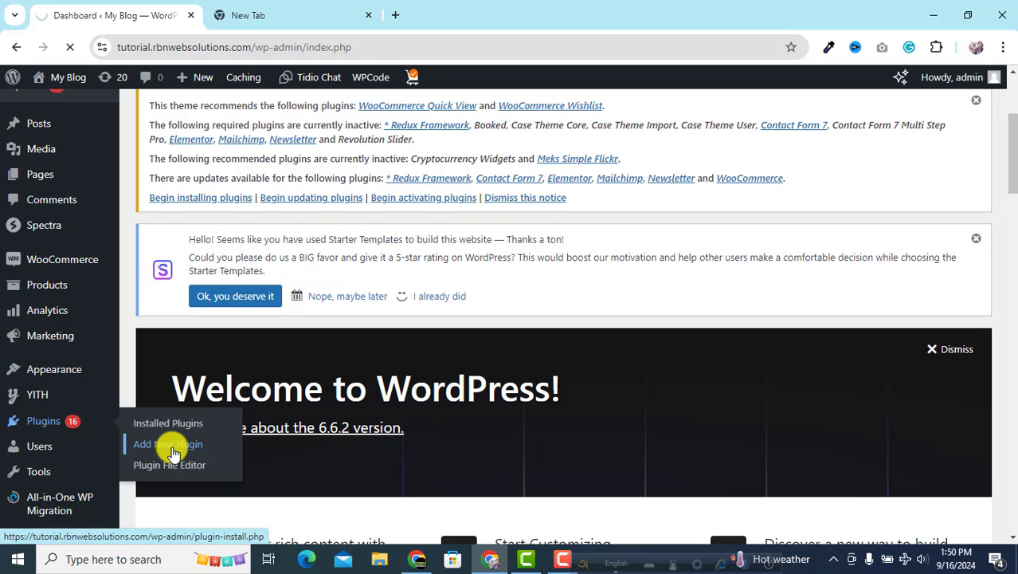
Search the plugin directory for 'ELEMENTOR' and look over the Elementor Website Builder results.
scroll(591, 380, "down", 4)
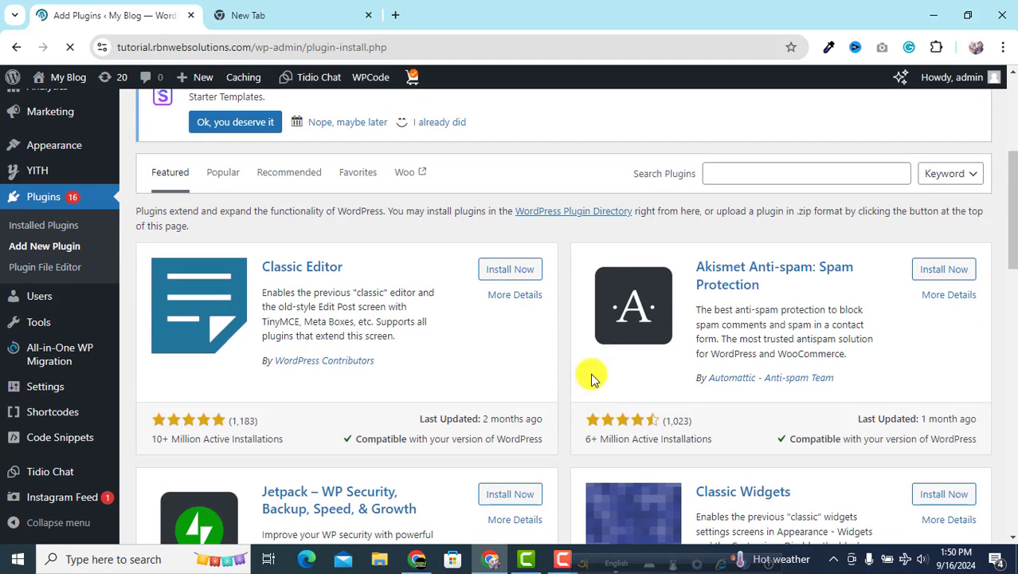
left_click(731, 176)
type("E")
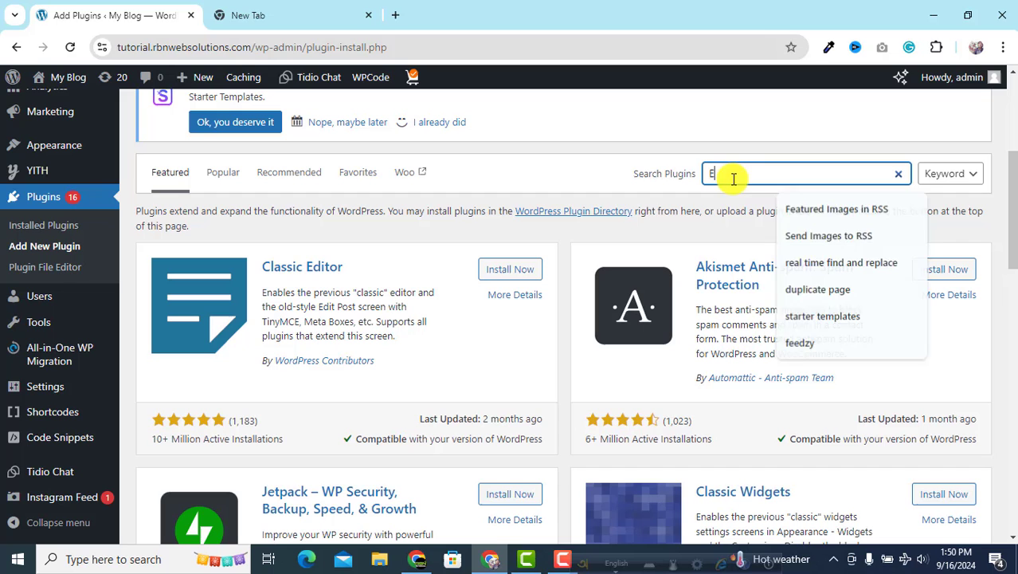
type("LE")
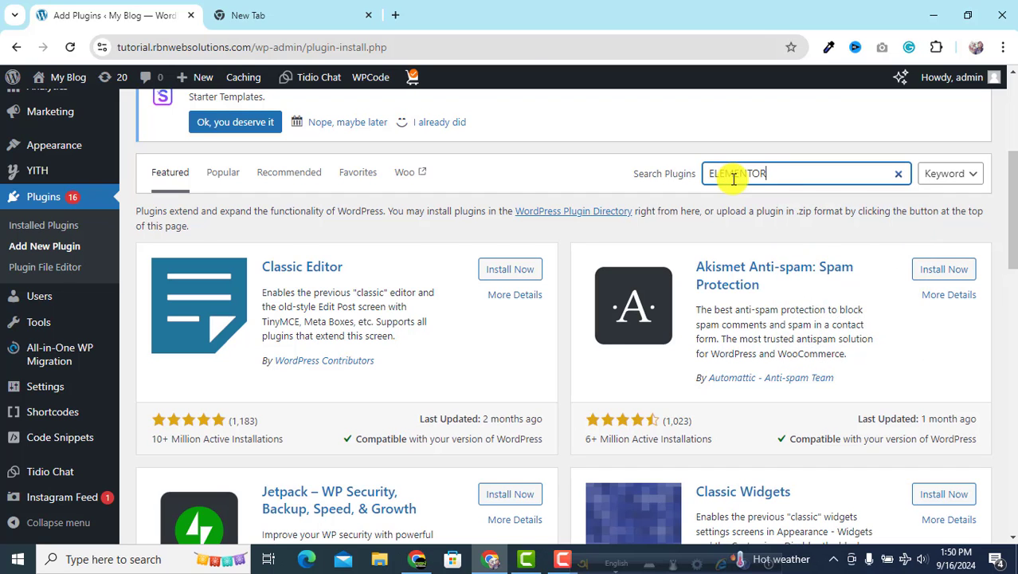
type("MENTOR")
key("Return")
scroll(533, 379, "down", 5)
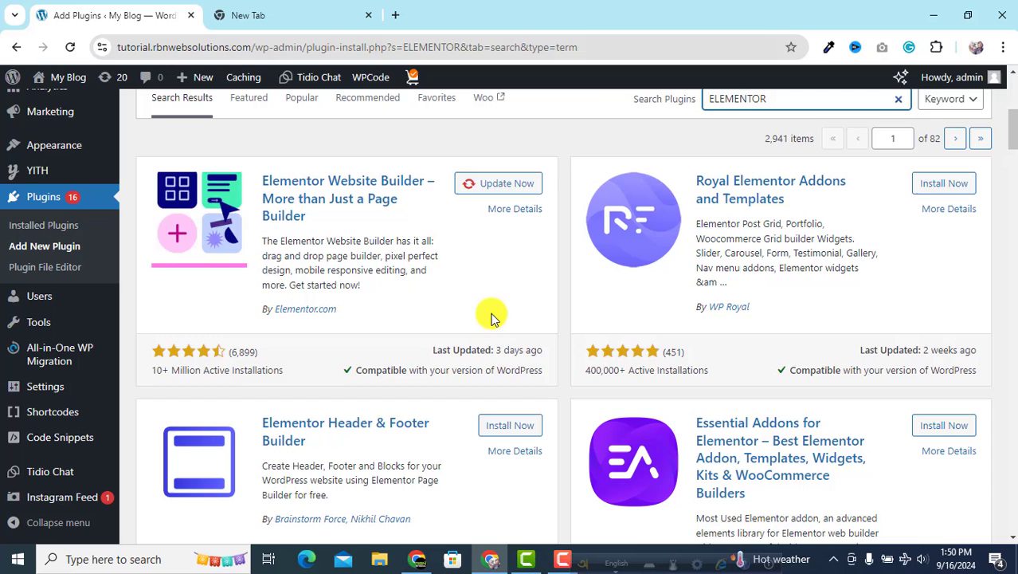
scroll(68, 383, "down", 1)
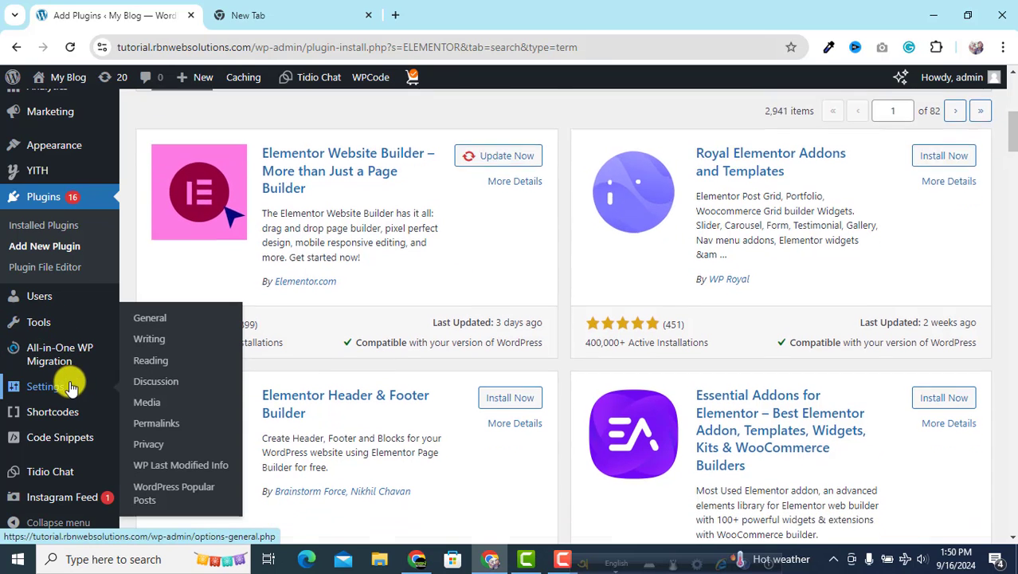
scroll(72, 470, "down", 1)
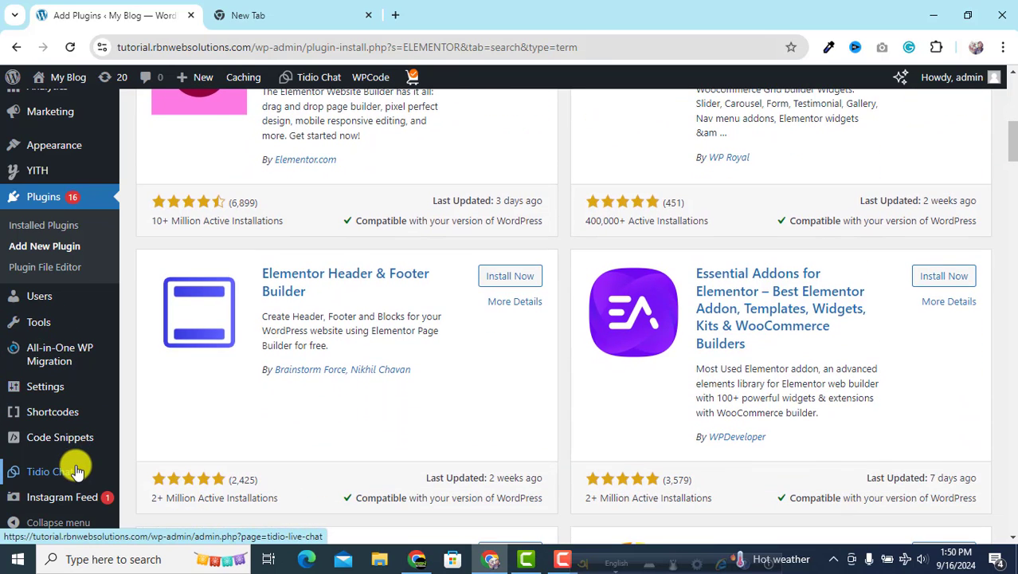
scroll(17, 263, "up", 1)
In Installed Plugins, scroll down to the Elementor plugin and activate it.
left_click(32, 275)
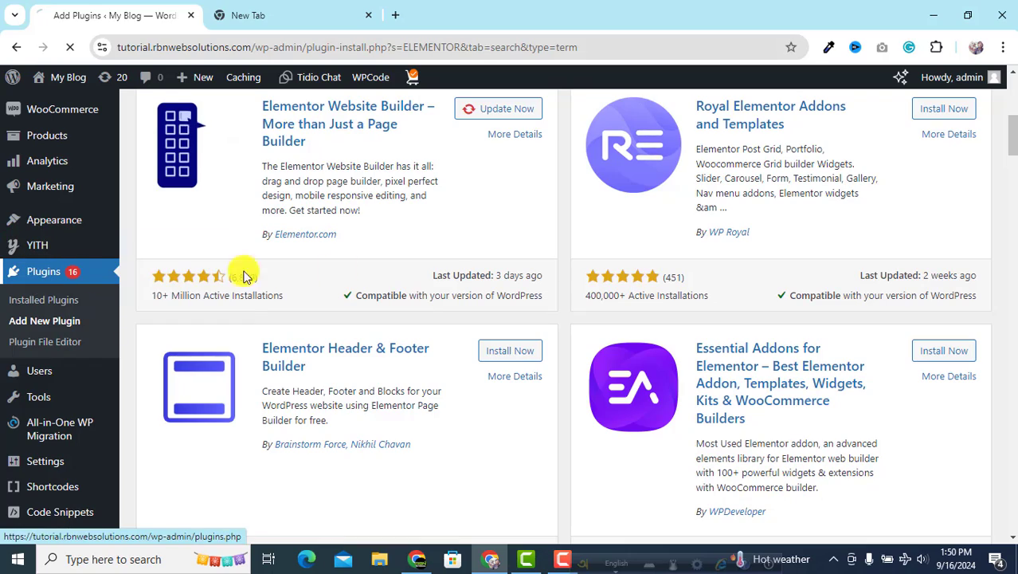
scroll(457, 278, "down", 4)
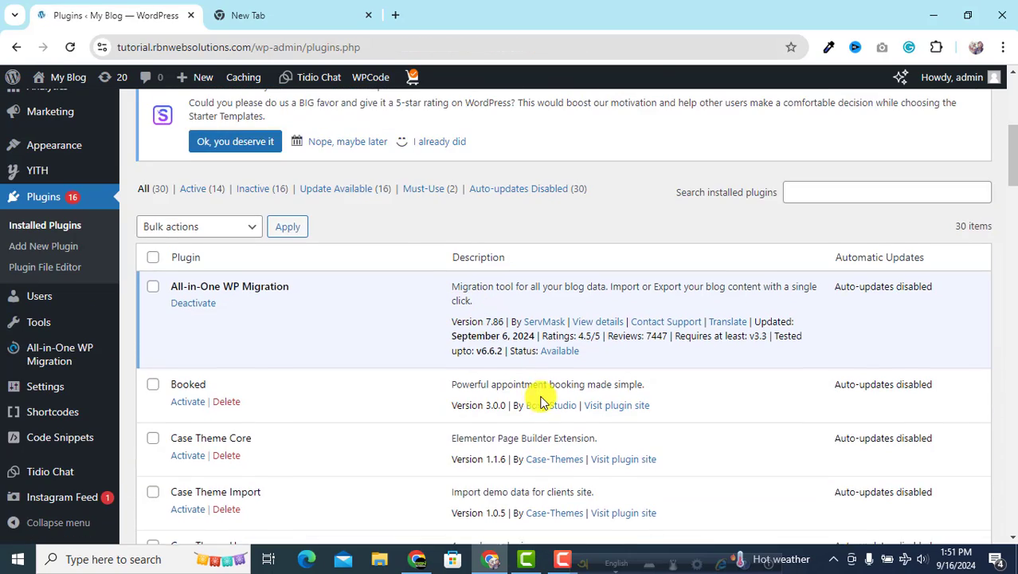
scroll(539, 397, "down", 5)
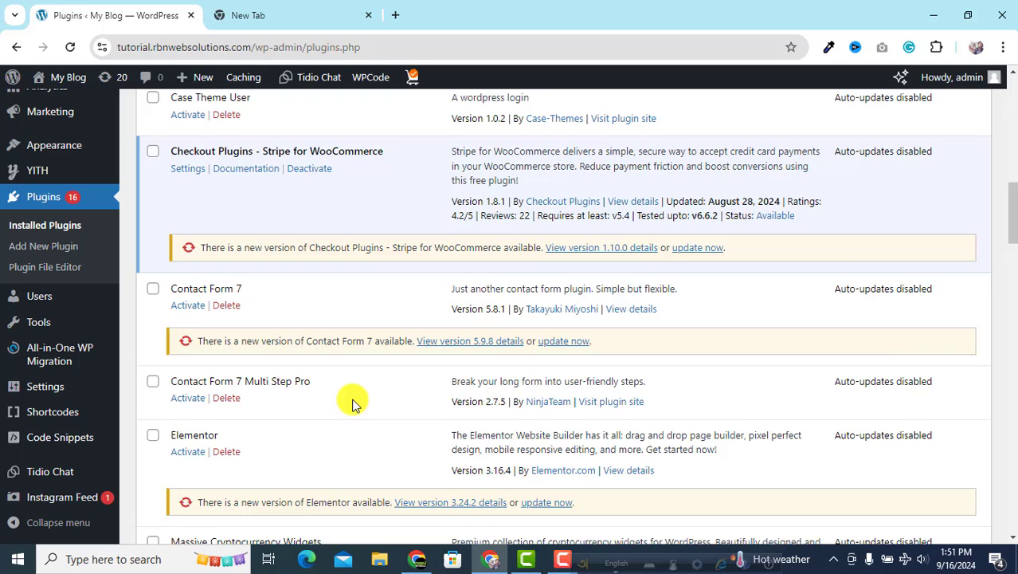
scroll(353, 404, "down", 2)
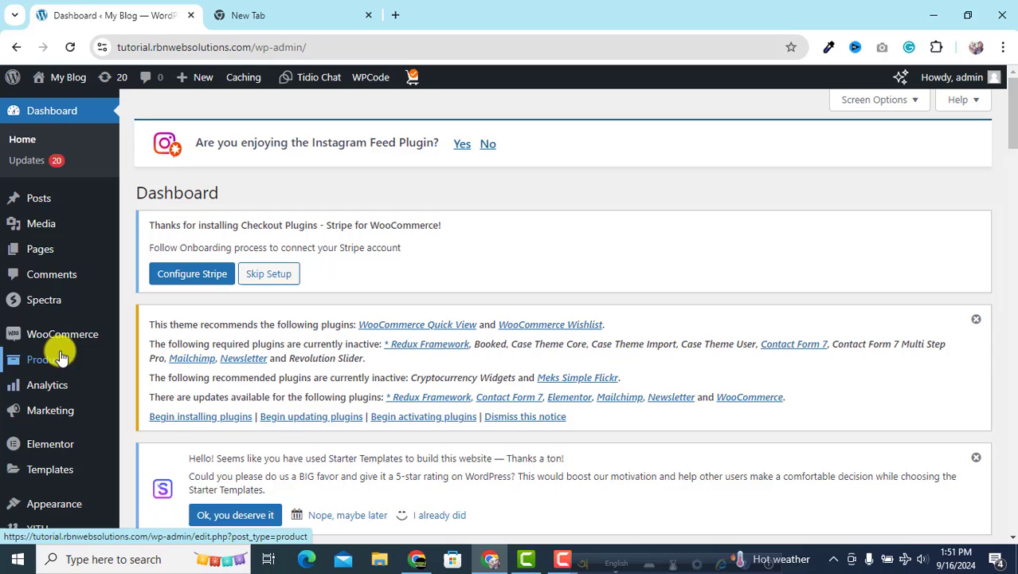
Open Pages > Add New Page in a new browser tab.
mouse_move(35, 247)
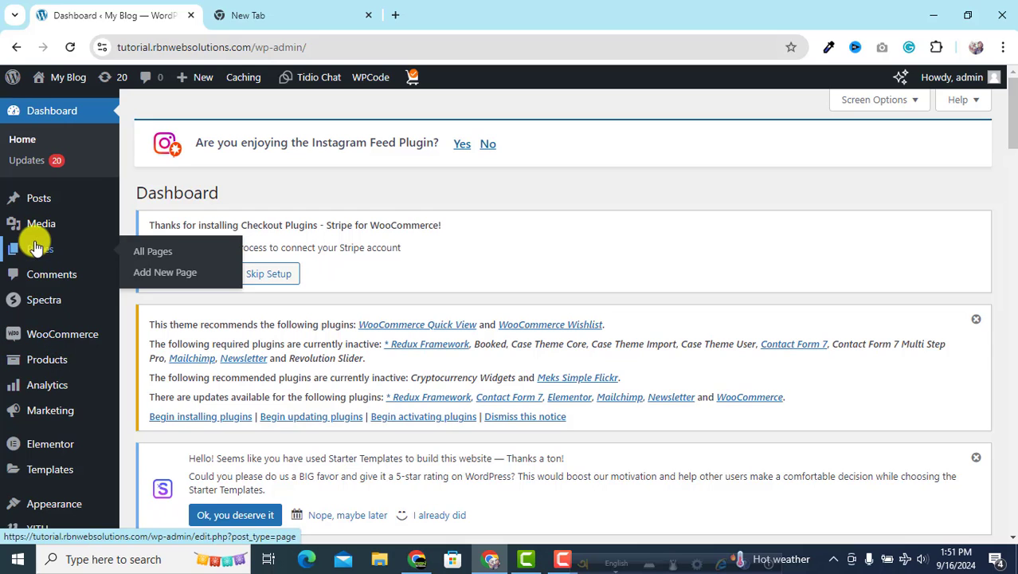
right_click(190, 274)
left_click(239, 286)
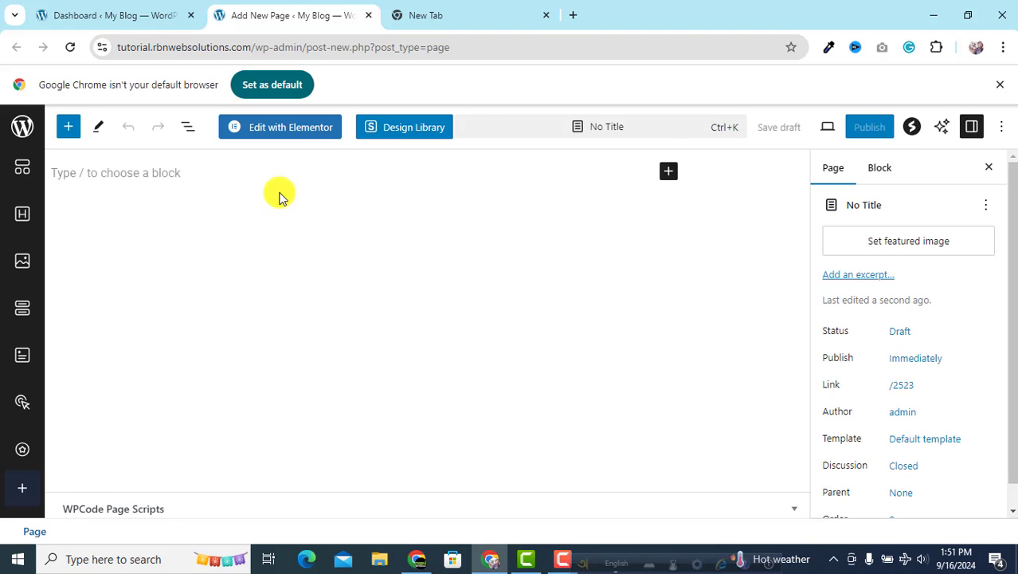
Open the untitled page with Elementor and dismiss the AI image generator announcement.
left_click(296, 135)
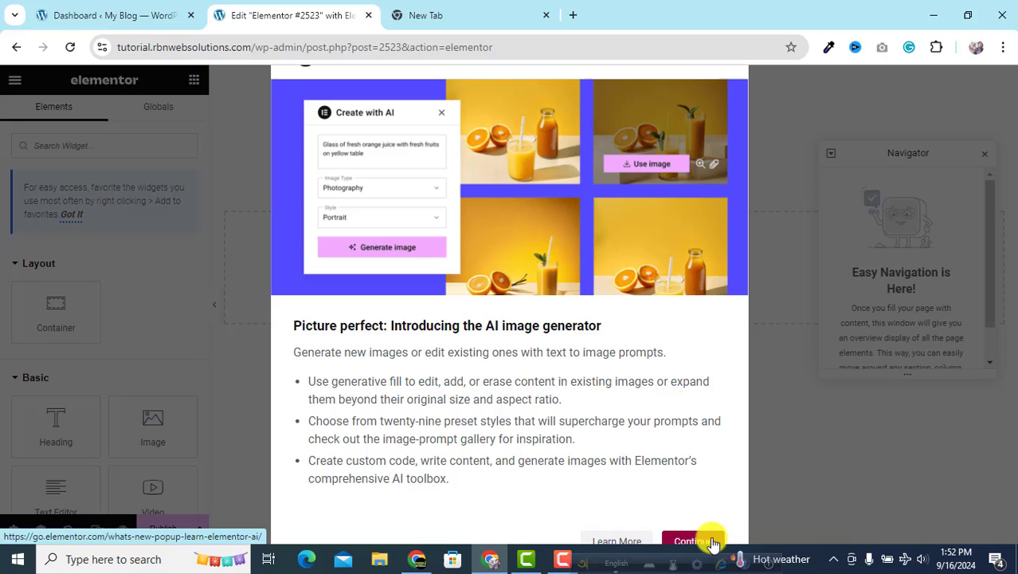
left_click(704, 540)
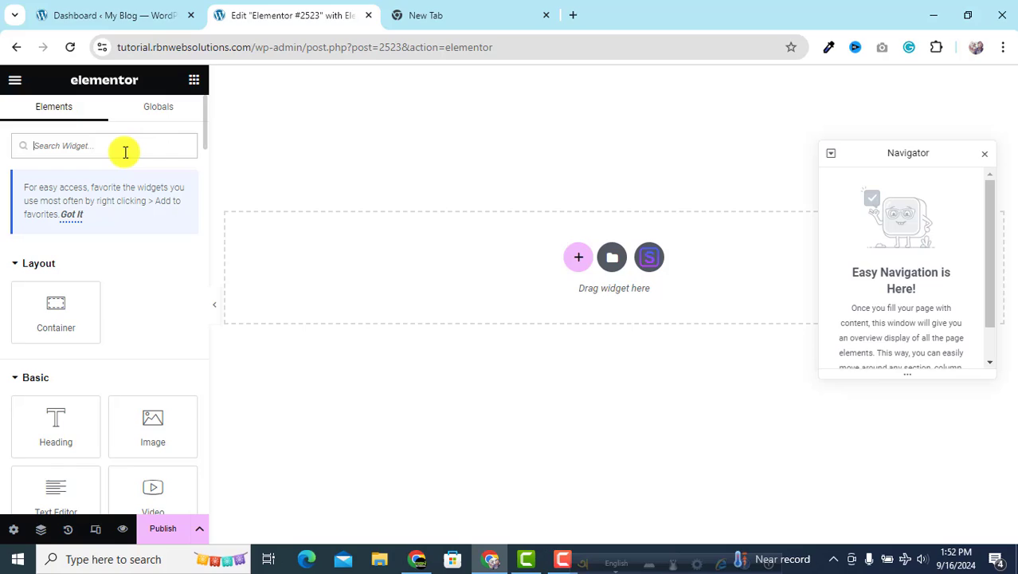
Search widgets for 'space', drop a Spacer onto the canvas and set its space to 240 px.
type("space")
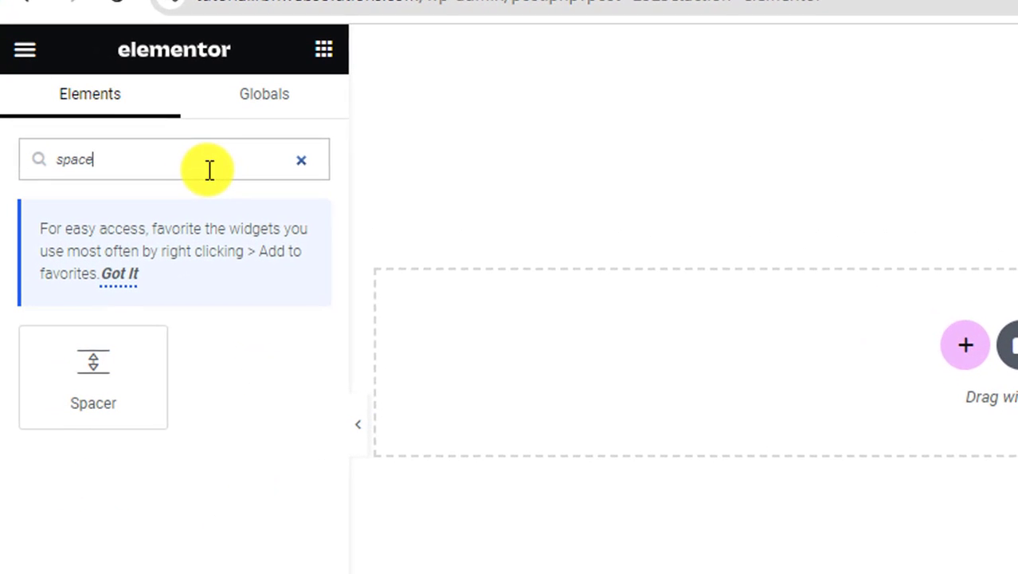
left_click_drag(104, 376, 984, 345)
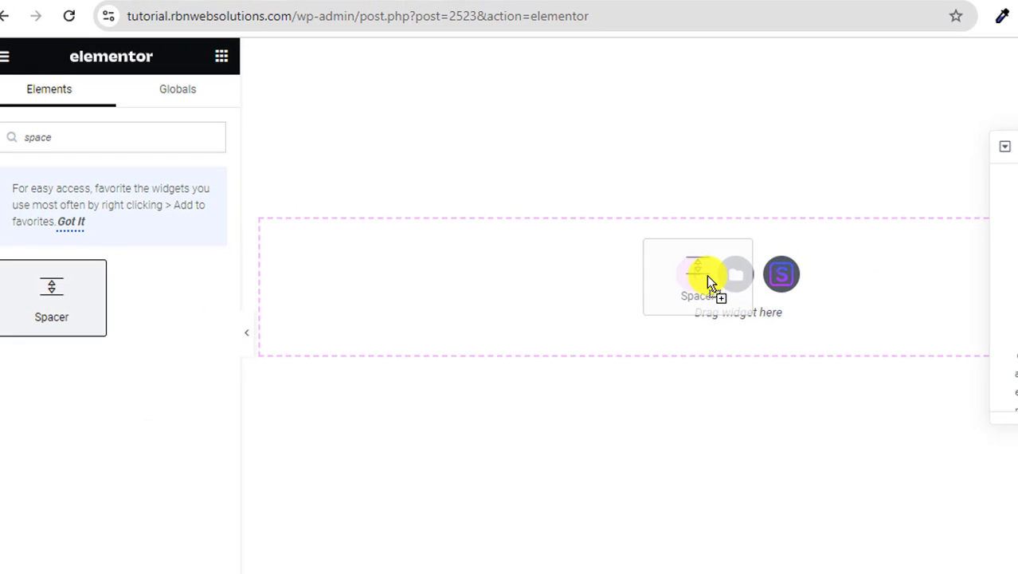
left_click_drag(706, 274, 706, 274)
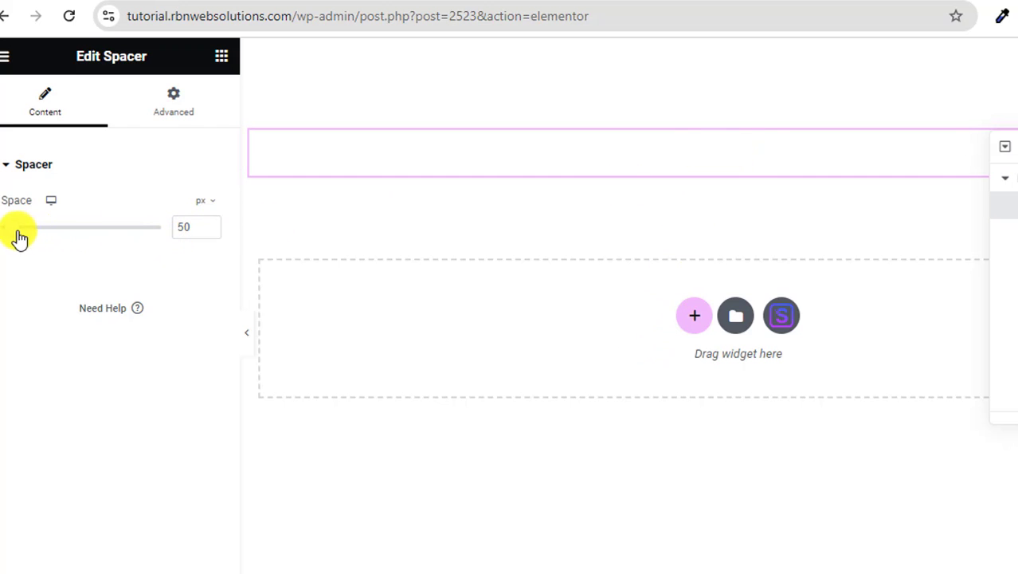
left_click_drag(18, 237, 67, 250)
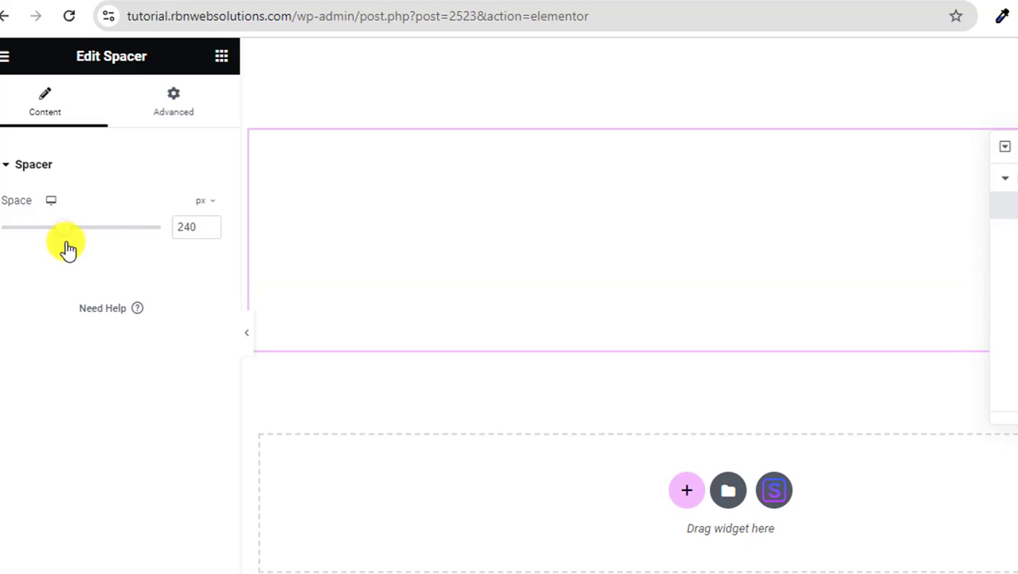
scroll(707, 283, "down", 2)
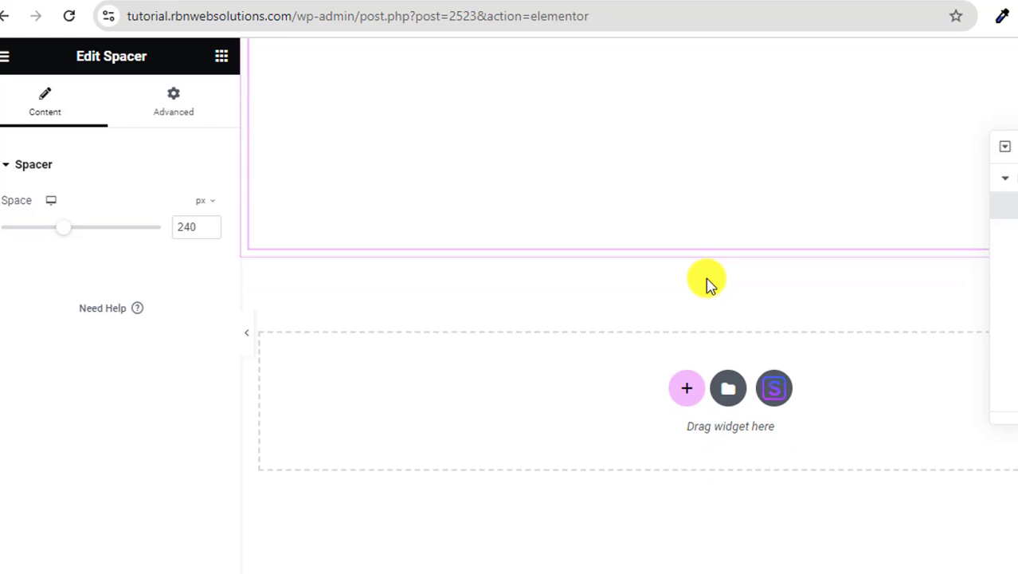
scroll(708, 282, "up", 1)
scroll(707, 283, "up", 1)
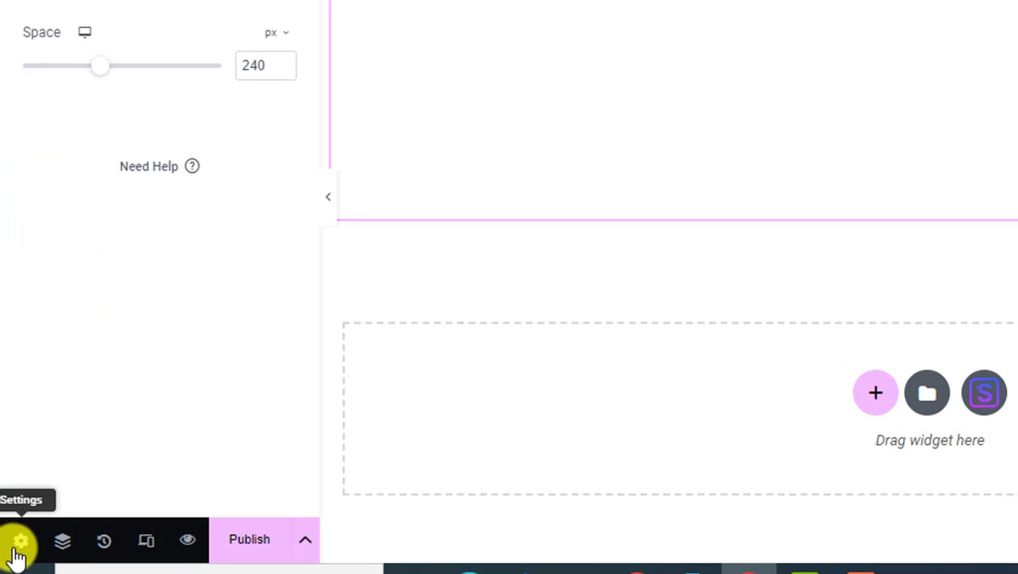
left_click(17, 547)
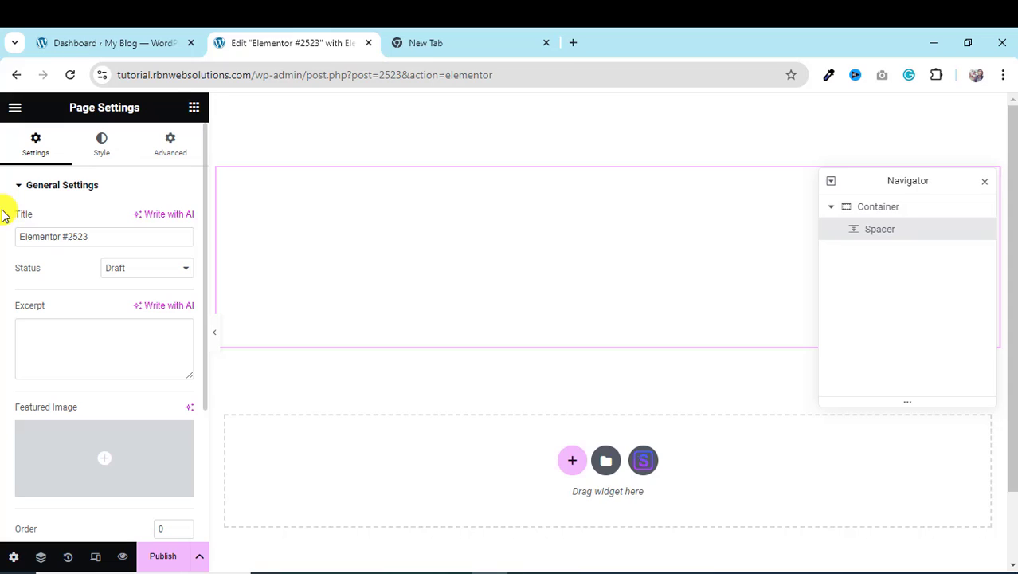
left_click(106, 238)
left_click_drag(106, 238, 4, 239)
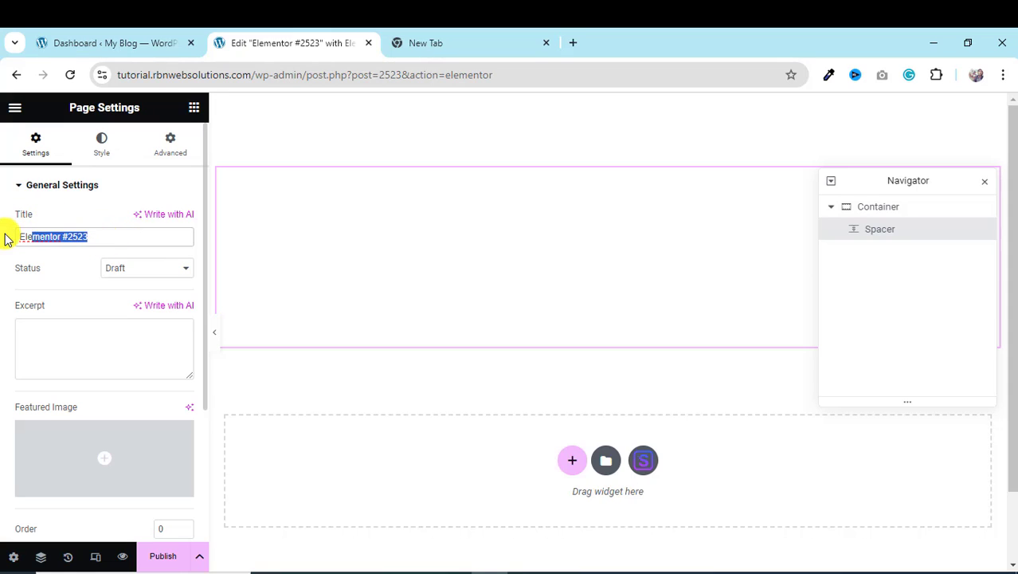
type("Demo page")
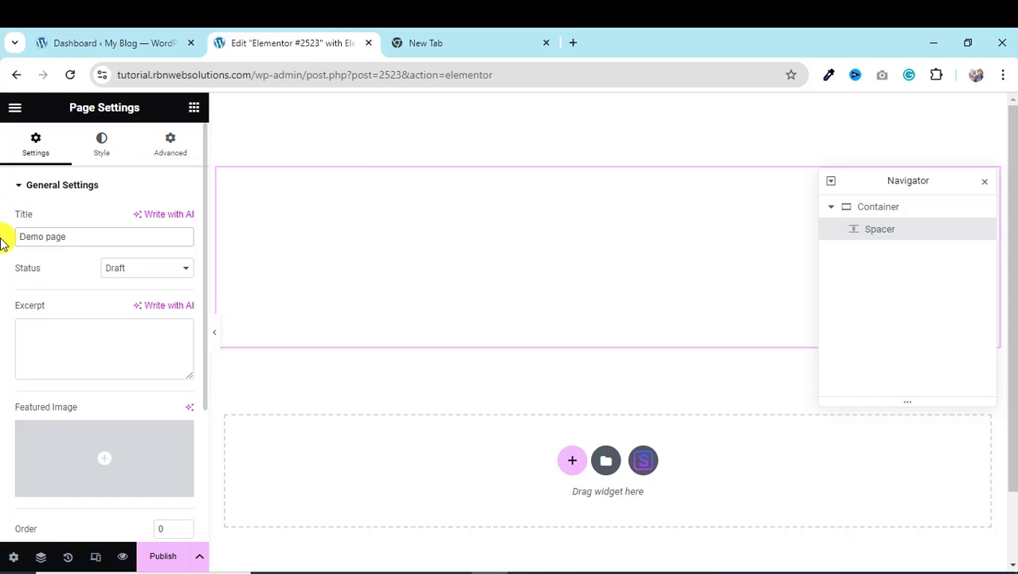
scroll(114, 341, "down", 3)
scroll(104, 303, "up", 3)
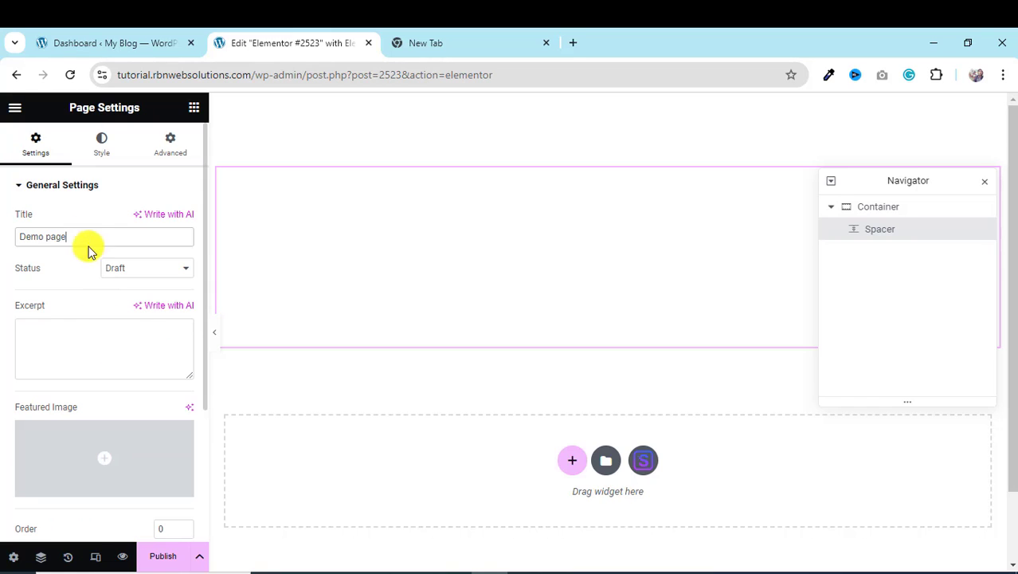
In Page Settings > Style, set a Classic background using the global Secondary colour #54595F.
left_click(96, 154)
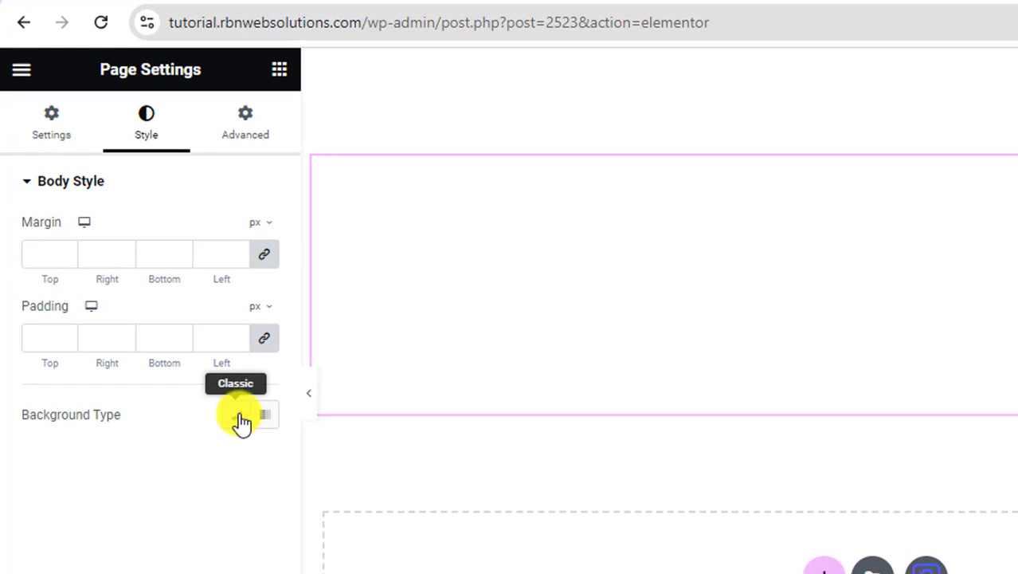
left_click(238, 418)
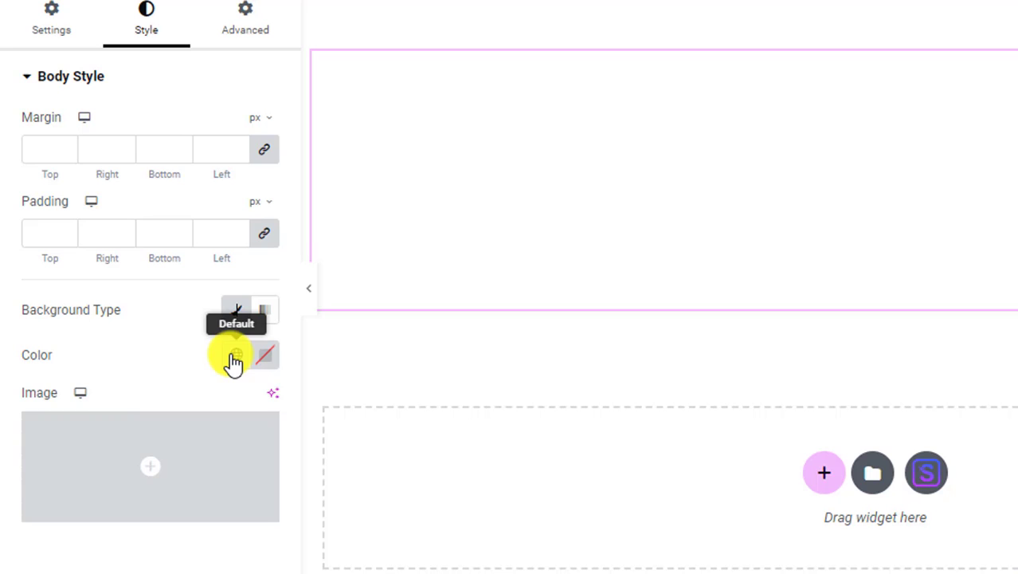
left_click(237, 359)
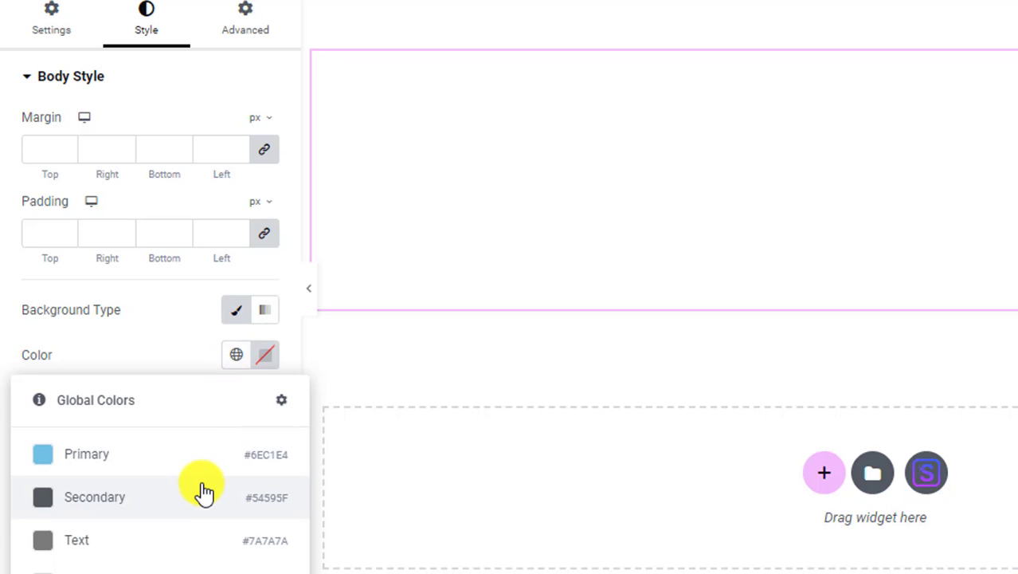
left_click(72, 466)
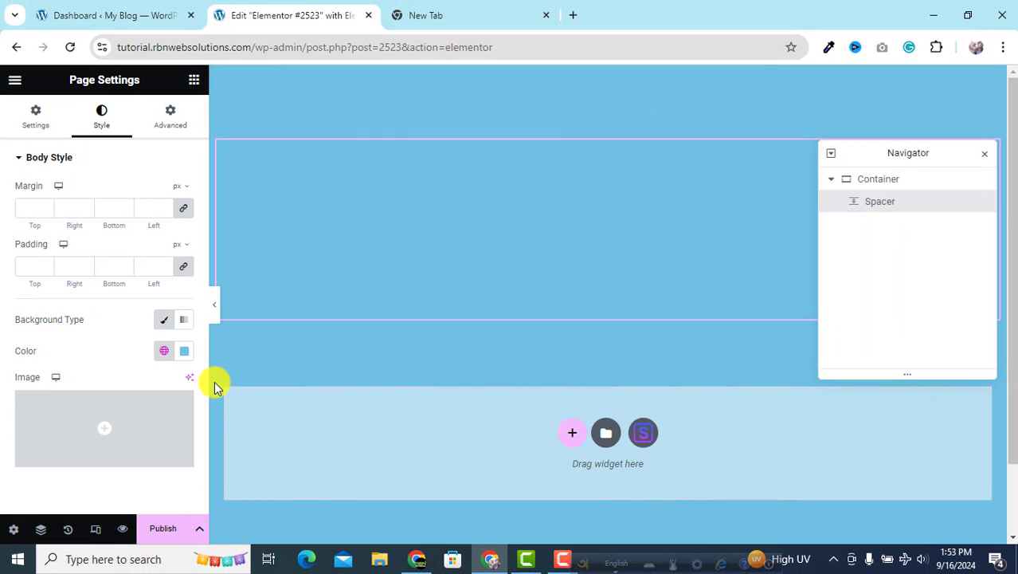
left_click(186, 356)
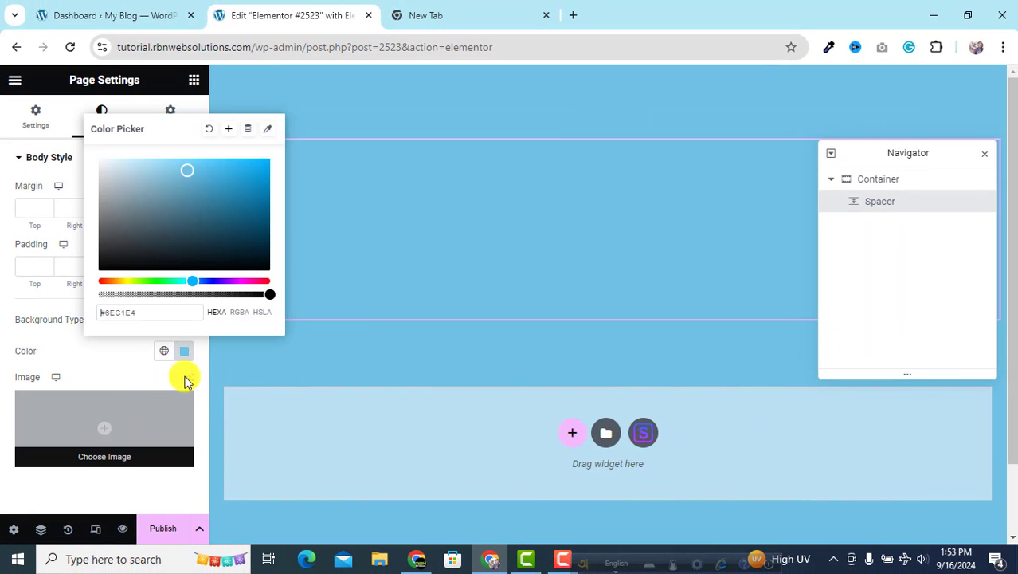
left_click(164, 350)
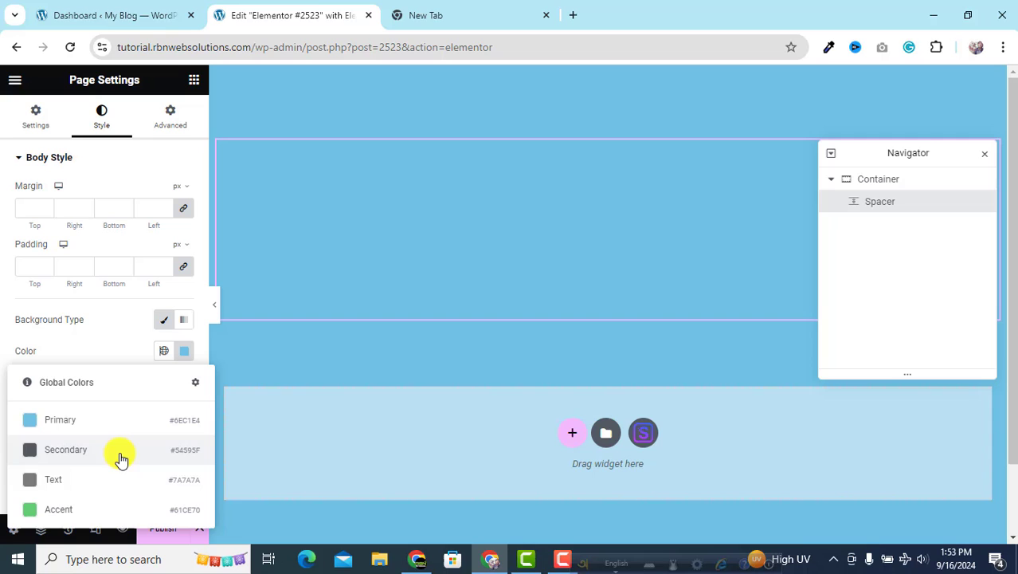
left_click(66, 453)
scroll(470, 430, "down", 1)
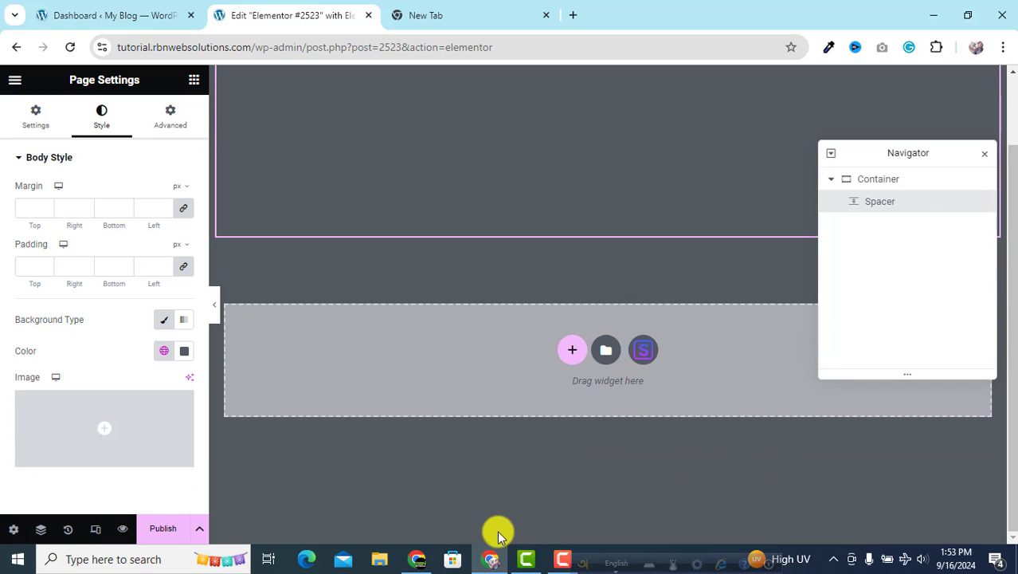
scroll(477, 484, "up", 1)
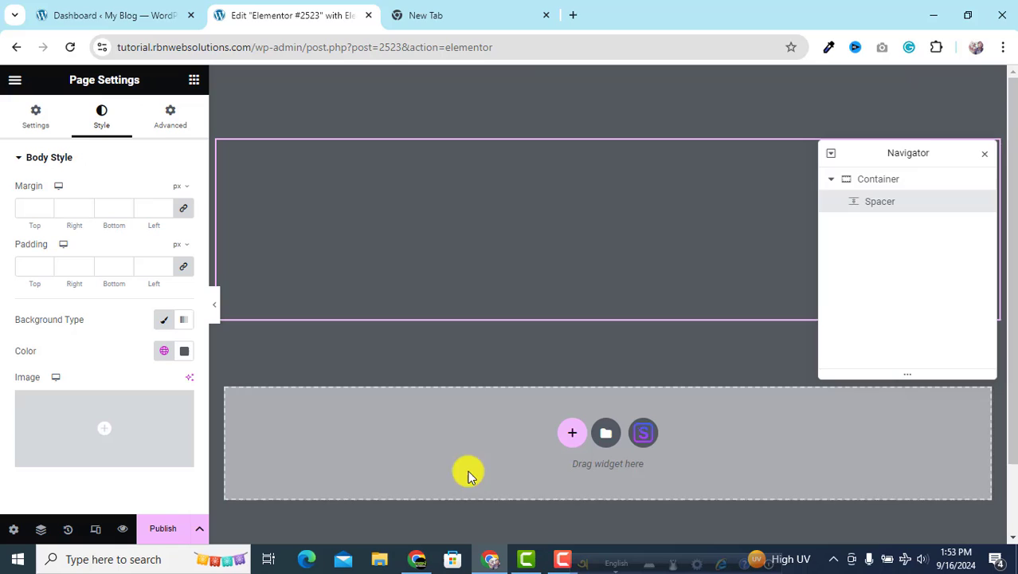
Adjust hue and shade in the Color Picker until the background reads #6CEE16.
left_click(182, 357)
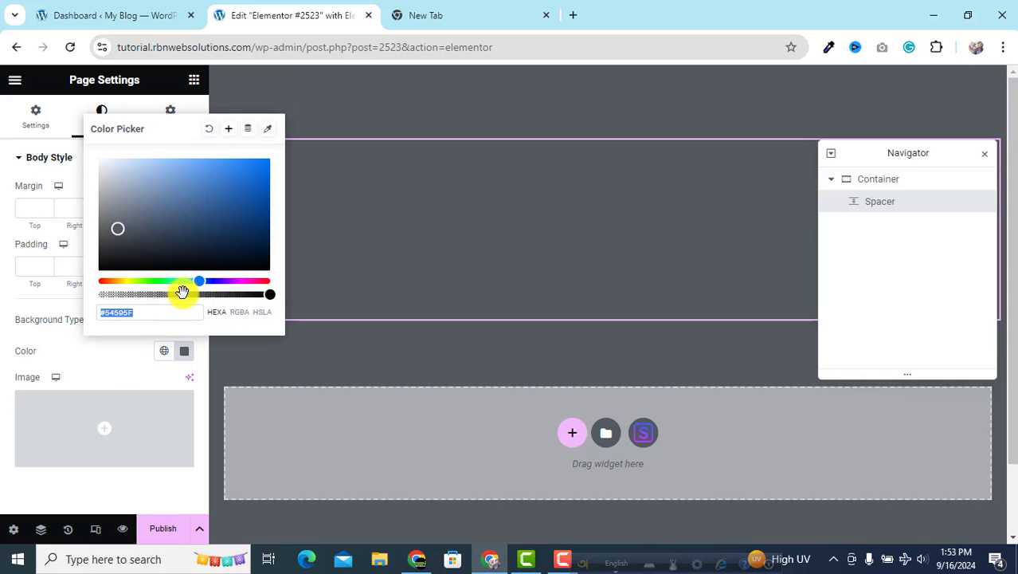
left_click(251, 282)
mouse_move(253, 266)
left_mouse_down()
mouse_move(259, 175)
mouse_move(243, 168)
mouse_move(232, 185)
left_mouse_up()
double_click(129, 315)
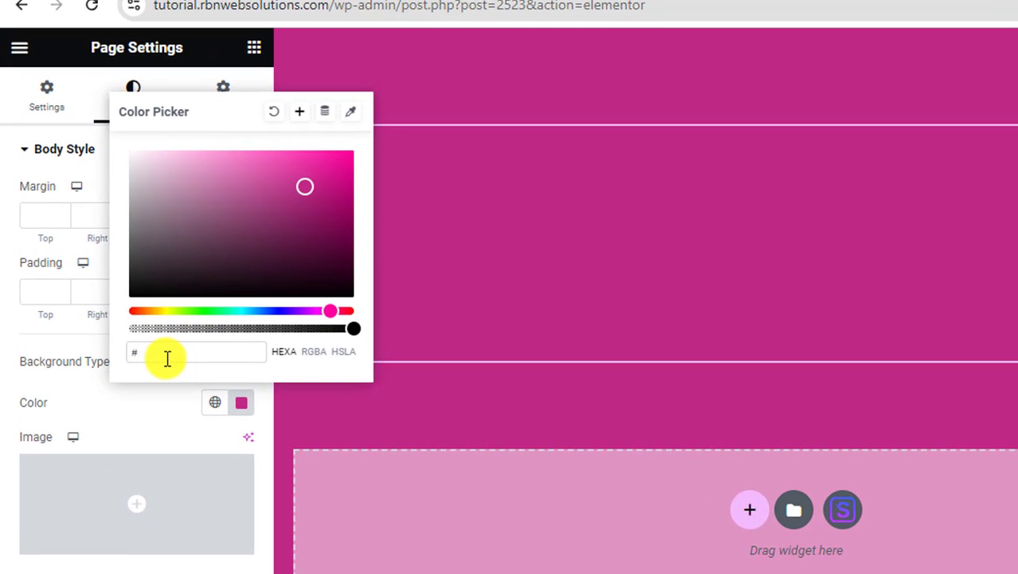
type("0000")
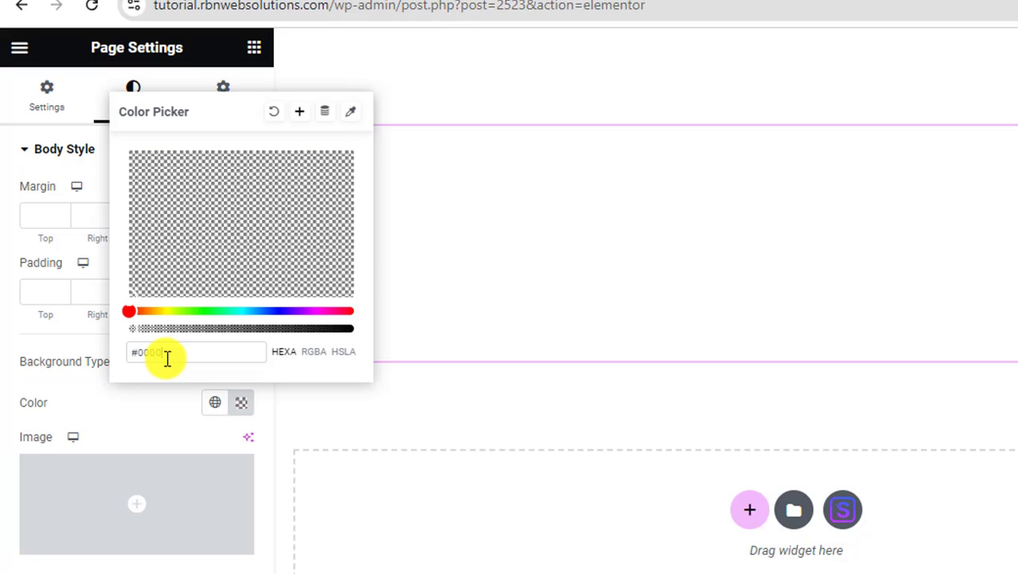
type("00")
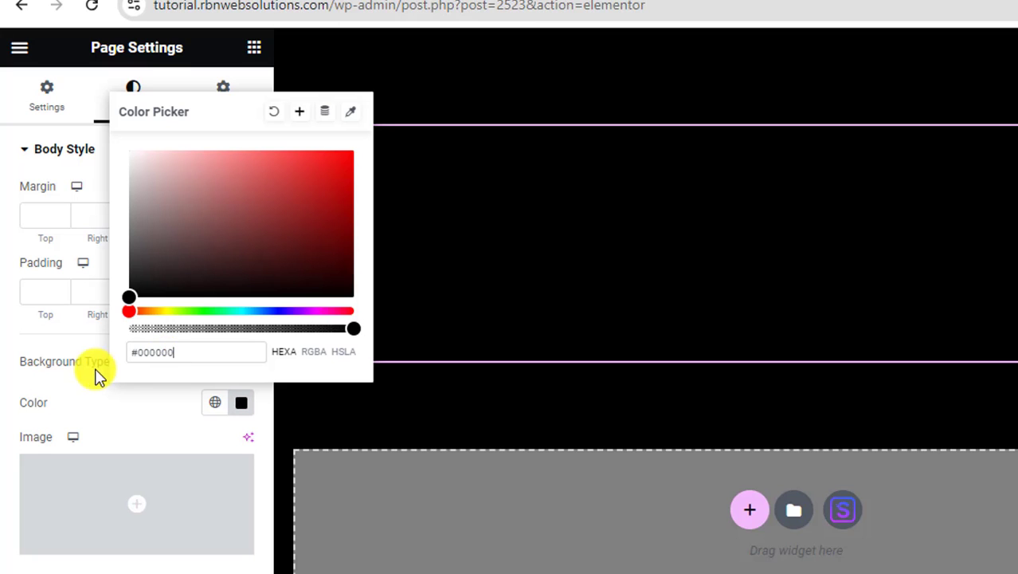
left_click(164, 311)
left_click(260, 184)
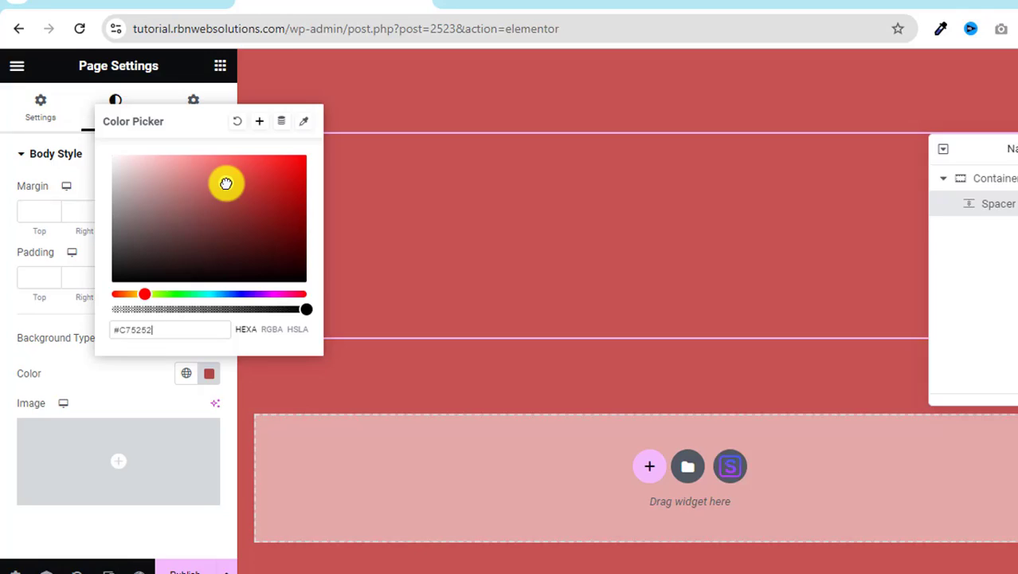
left_click(188, 310)
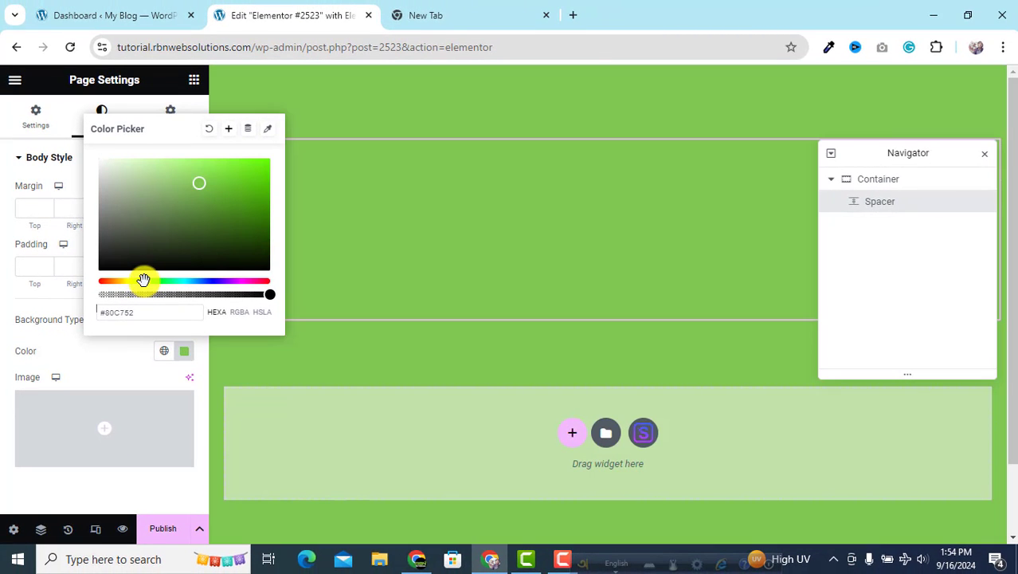
left_click_drag(239, 191, 254, 166)
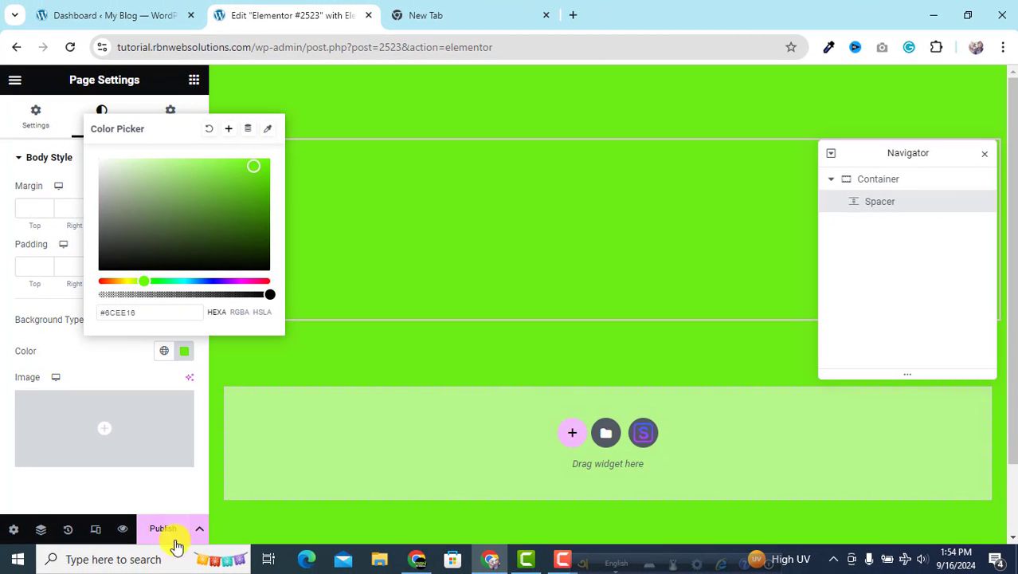
Publish the page and scroll through the live Demo page's green background.
left_click(164, 531)
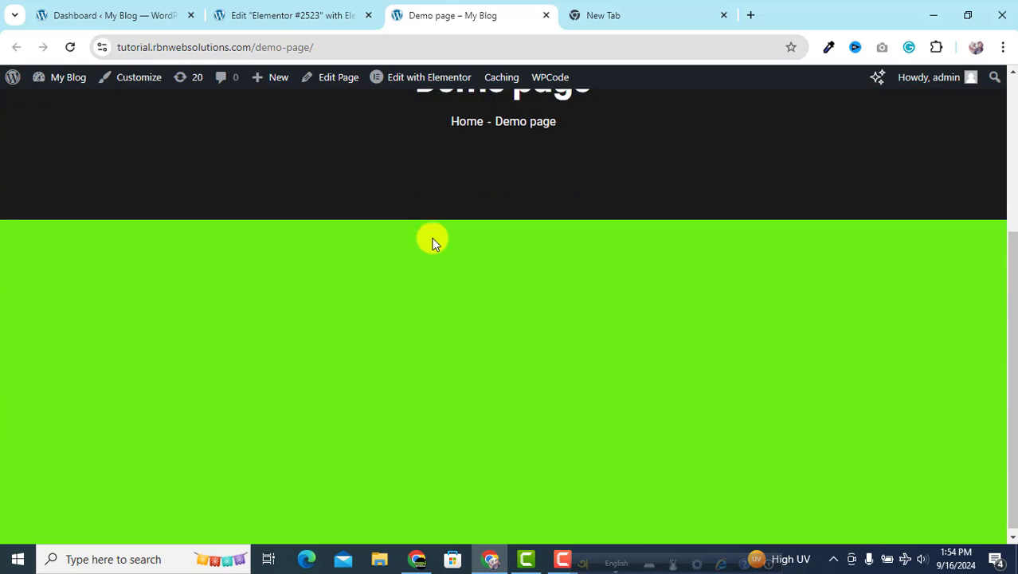
scroll(433, 243, "down", 1)
scroll(432, 243, "down", 3)
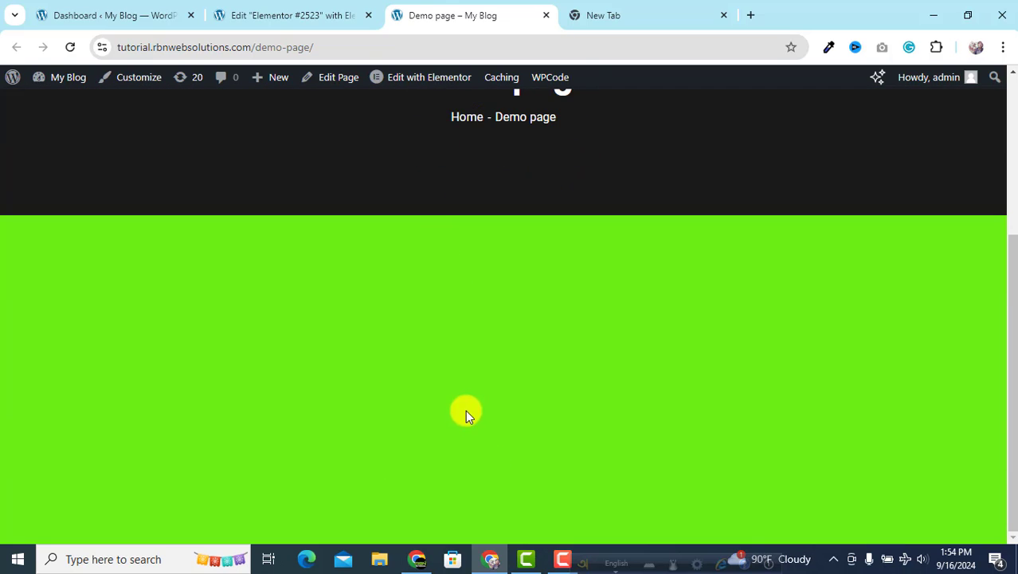
scroll(446, 350, "up", 3)
scroll(426, 255, "down", 3)
scroll(395, 301, "up", 3)
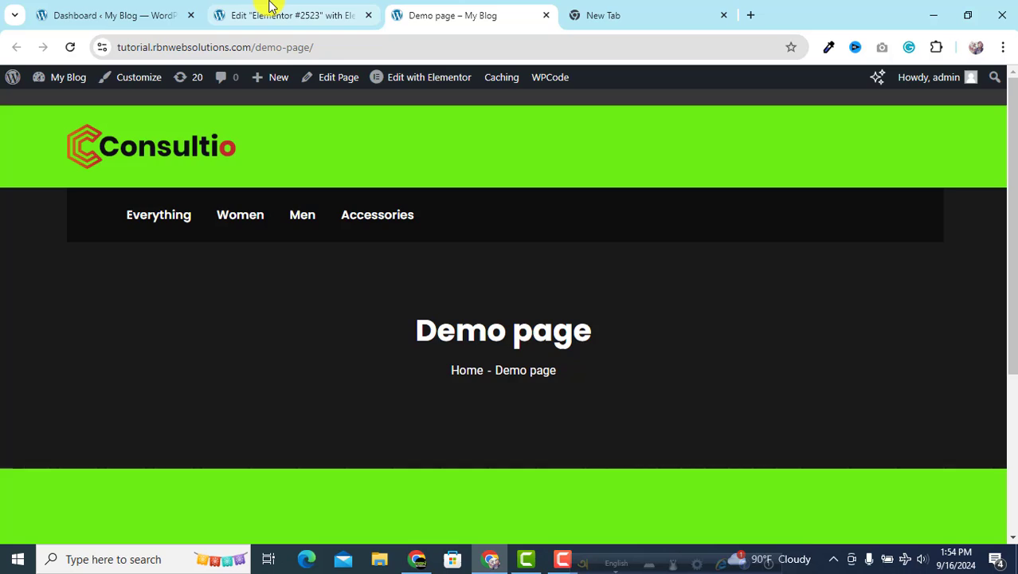
Back in the editor, set the background colour to red #F50505 and click Update.
left_click(271, 9)
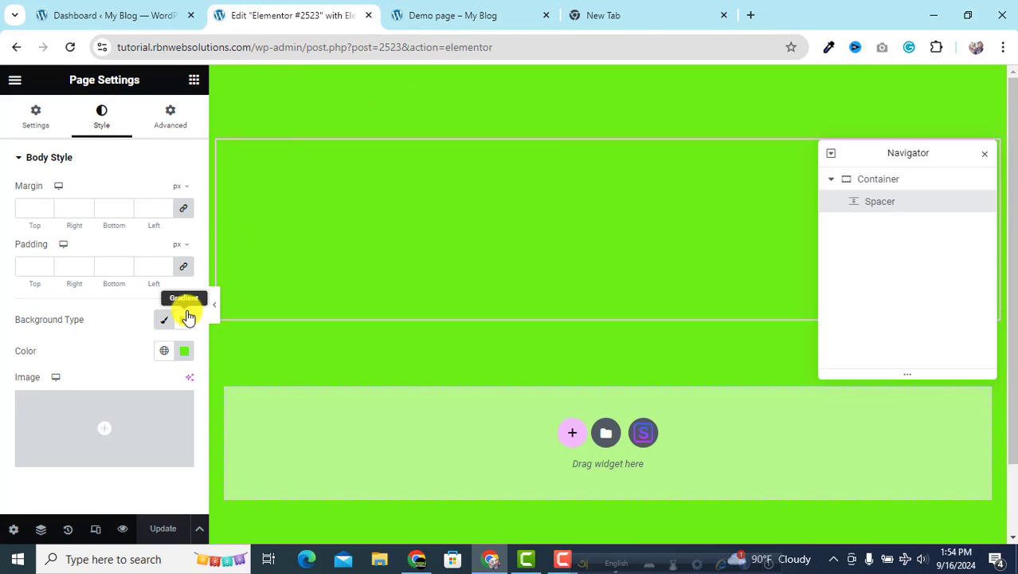
left_click(184, 351)
left_click_drag(236, 212, 241, 202)
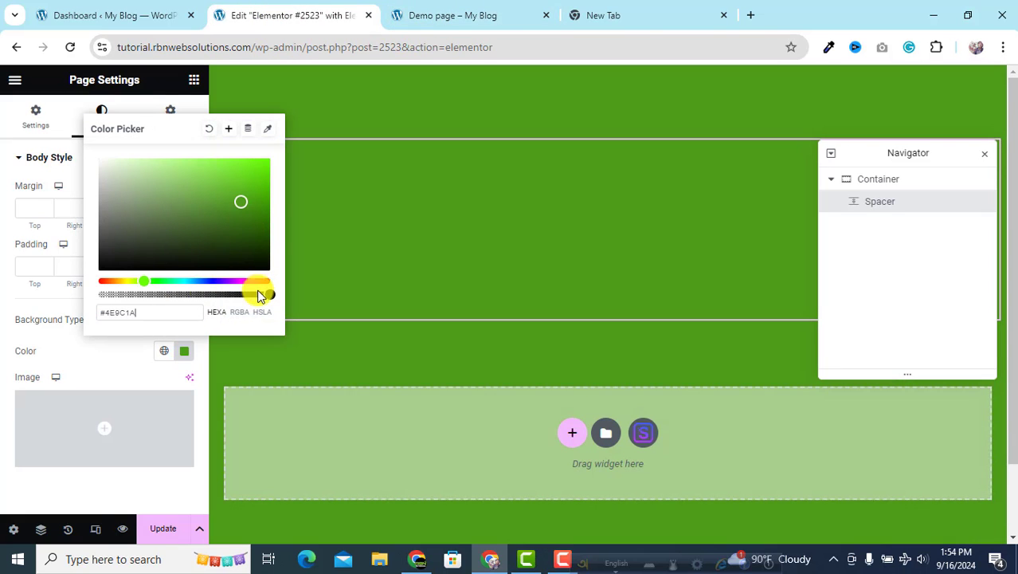
left_click(258, 281)
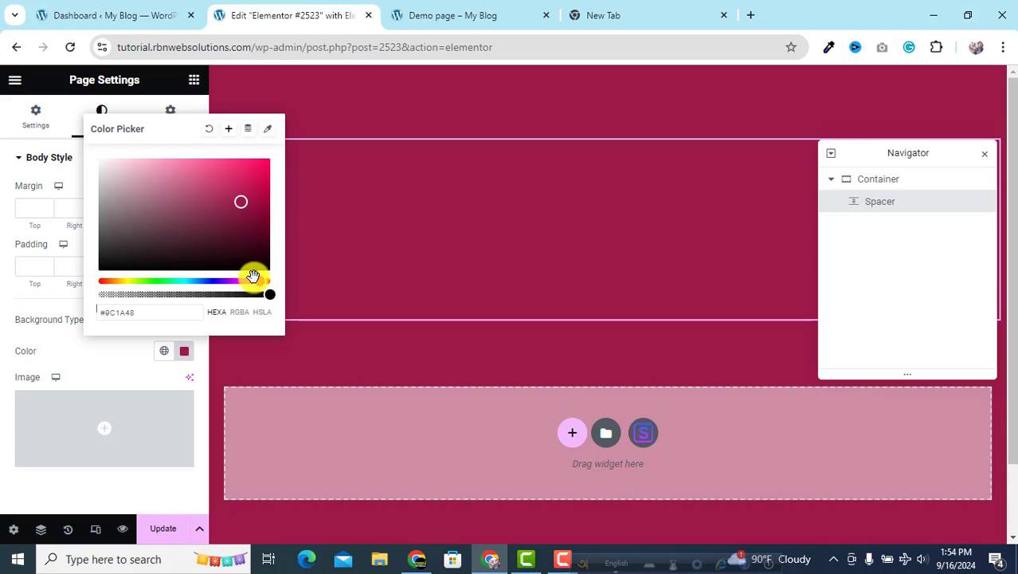
left_click(108, 280)
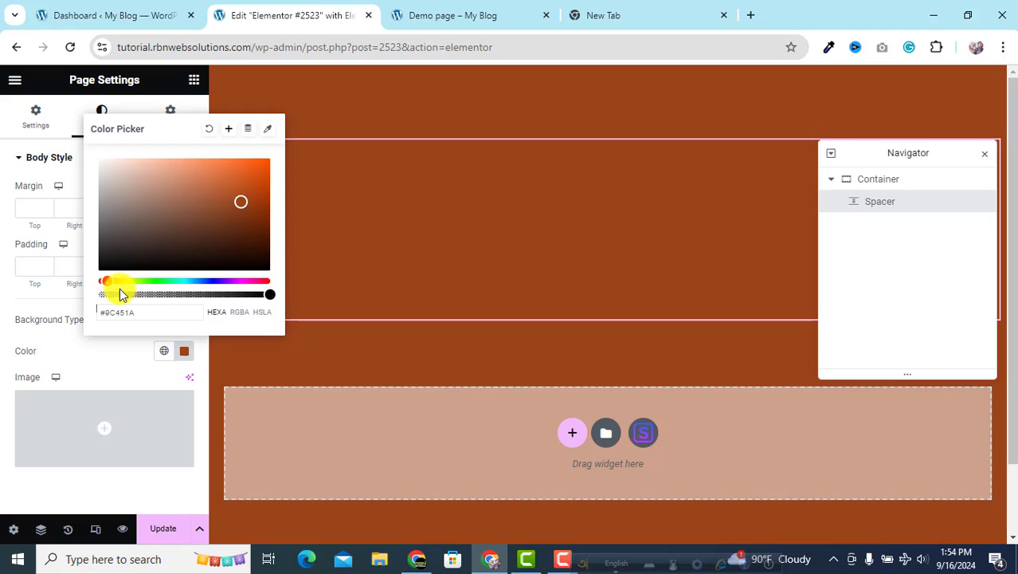
left_click_drag(110, 282, 99, 280)
left_click_drag(239, 206, 277, 174)
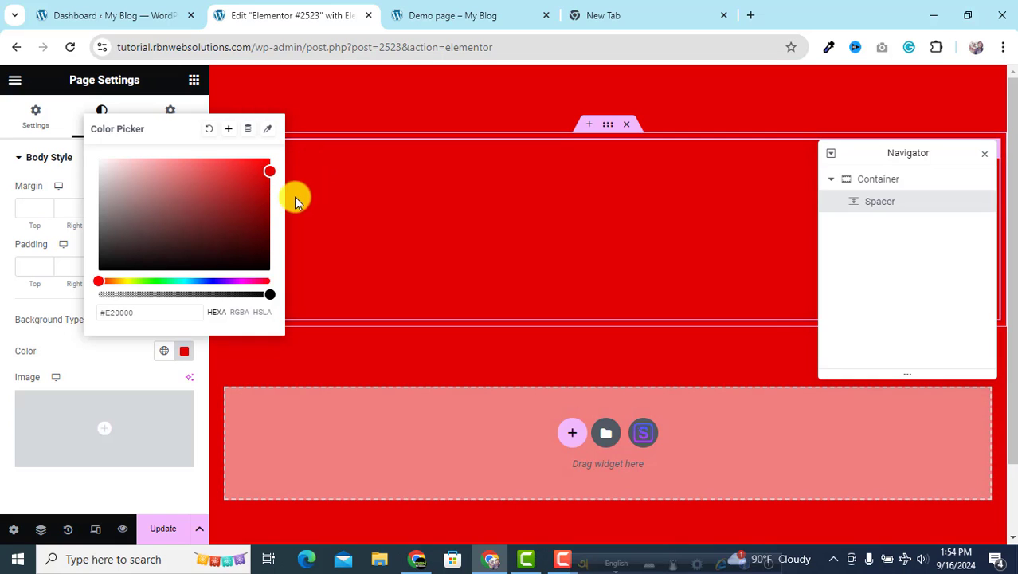
left_click_drag(261, 269, 250, 270)
left_click_drag(215, 233, 279, 151)
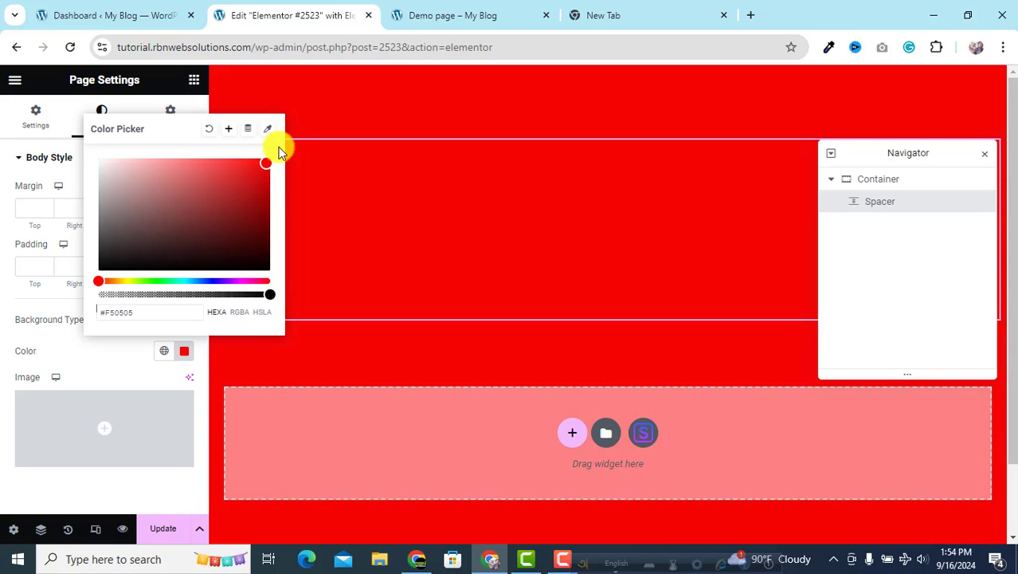
left_click(163, 529)
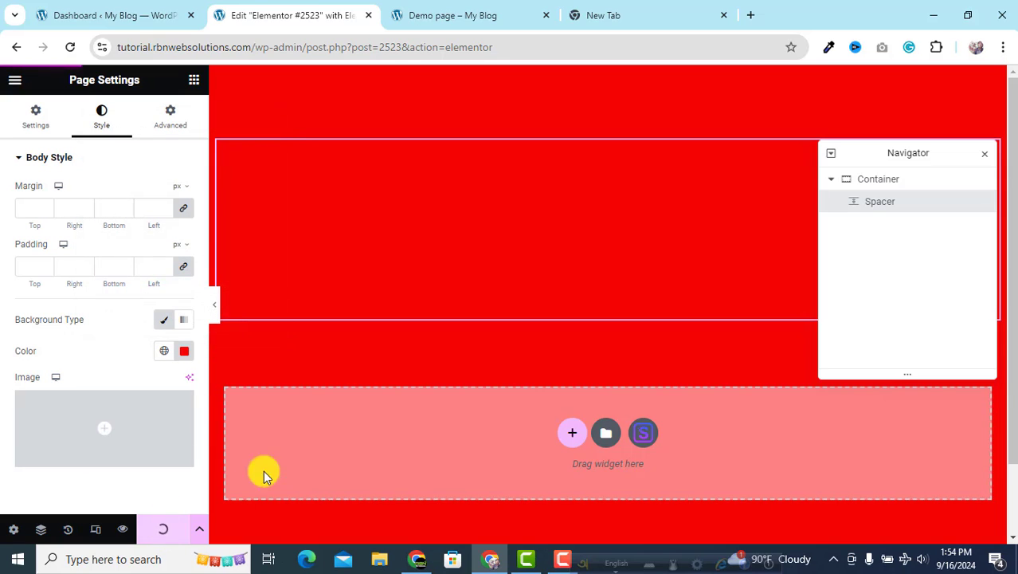
left_click(461, 18)
Reload the live Demo page and scroll to confirm the bright red body background.
left_click(67, 48)
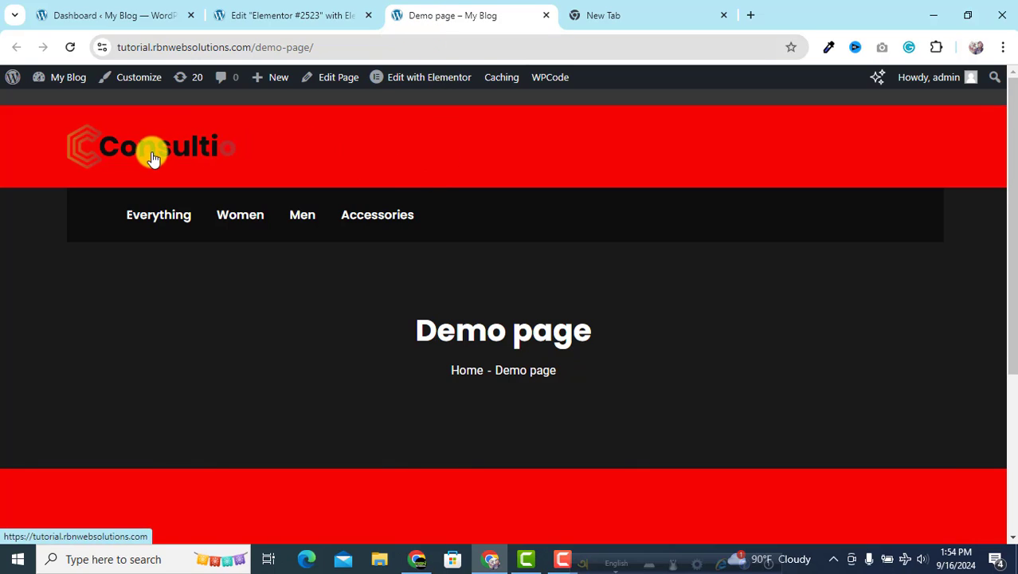
scroll(155, 152, "down", 3)
scroll(500, 343, "up", 3)
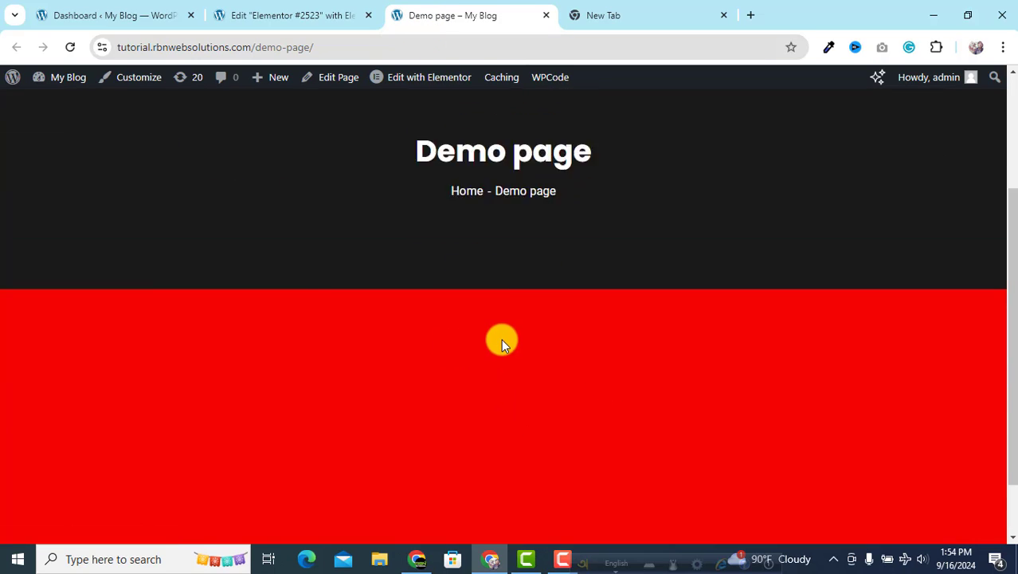